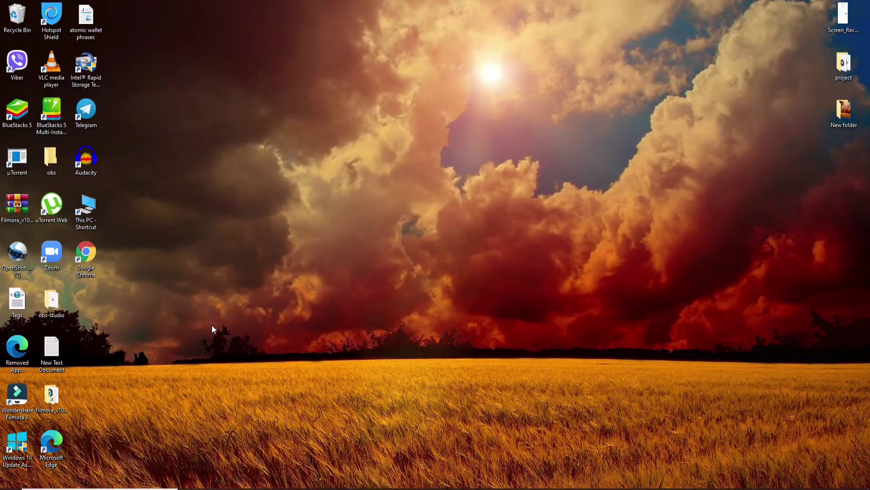
Step: Launch Chrome and go to paypal.com through the address-bar suggestion
double_click(89, 259)
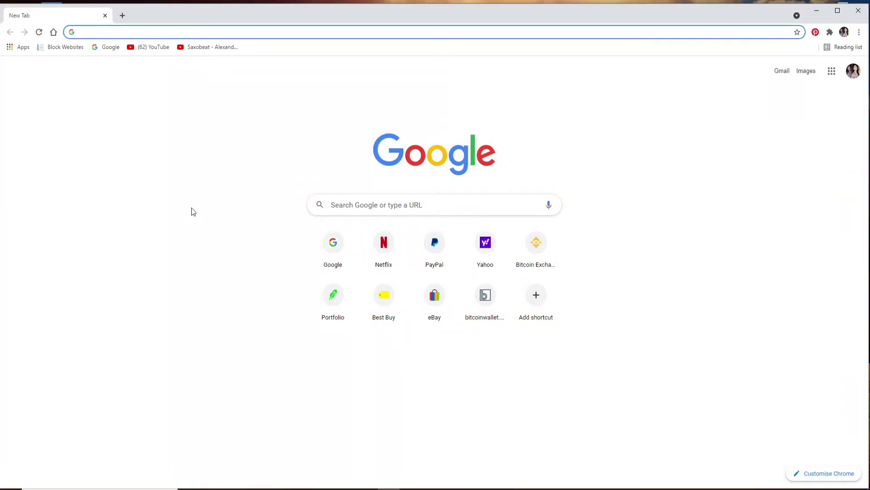
left_click(105, 31)
type("www.paypal.com")
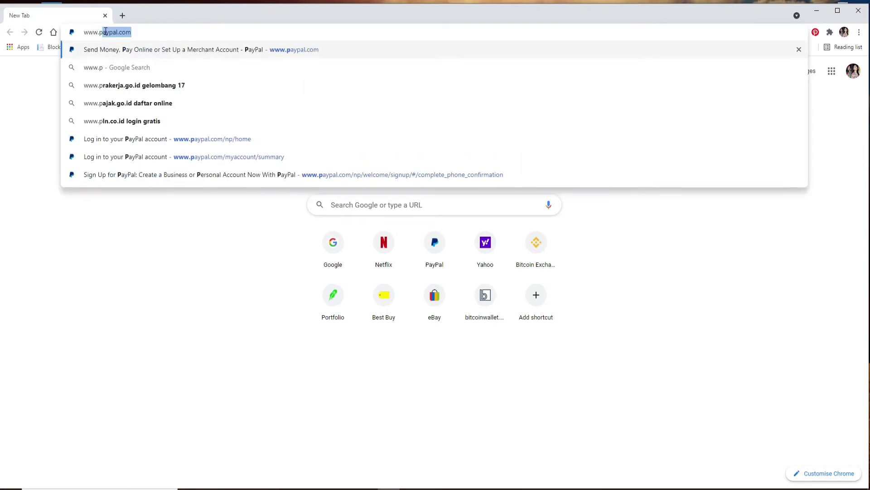
key("Return")
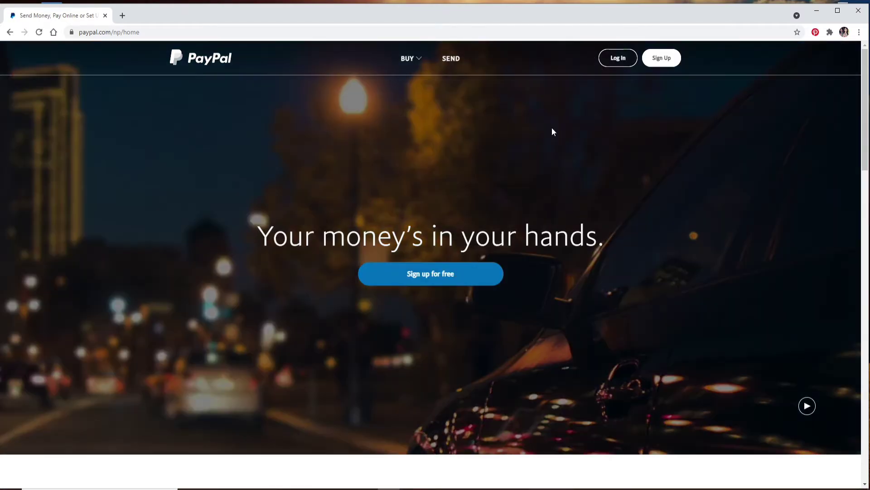
Step: Begin PayPal sign-up with Nepal as the country and submit a mobile number
left_click(663, 59)
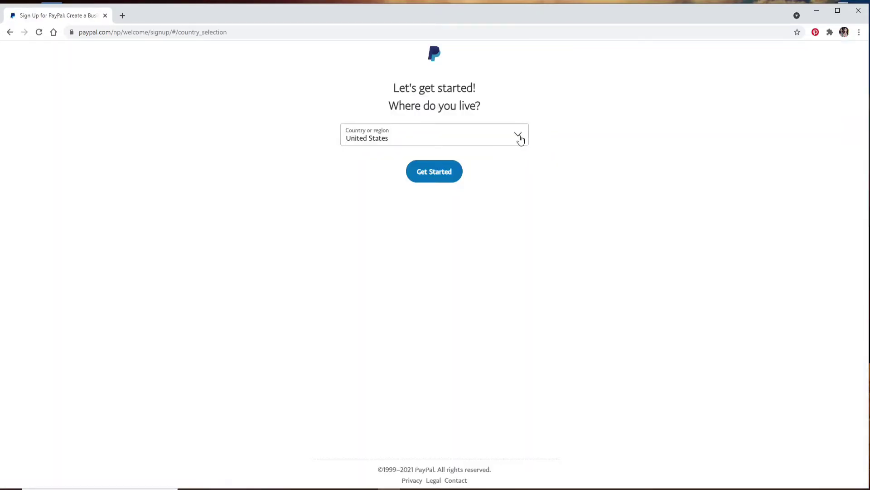
left_click(520, 139)
type("Nepal")
key("Return")
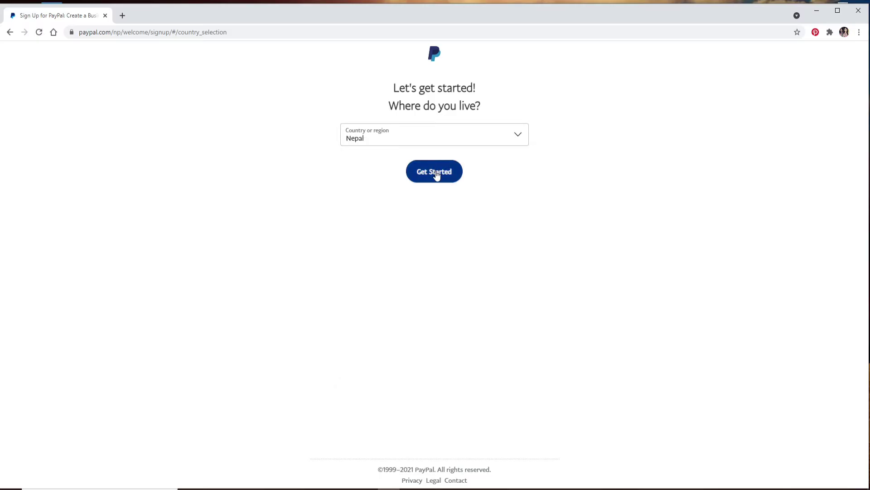
left_click(437, 174)
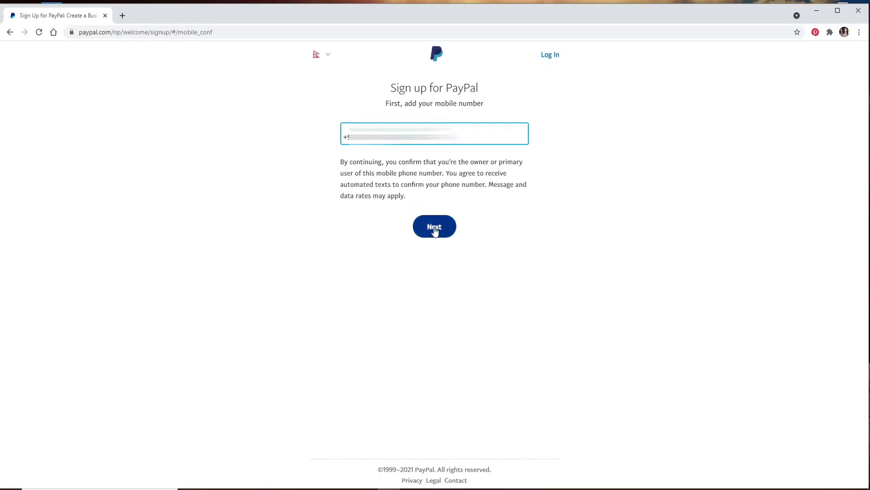
left_click(434, 226)
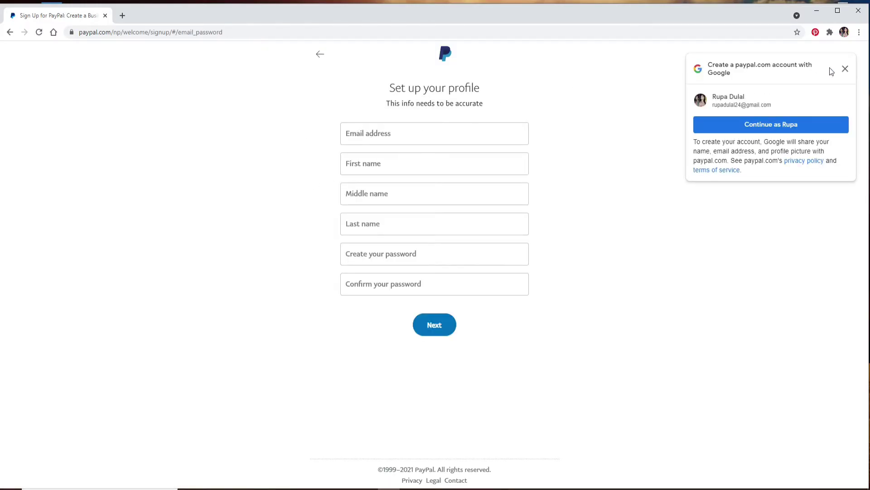
Step: Dismiss the Google prompt, autofill the Outlook e-mail, and enter the first and last name
left_click(846, 69)
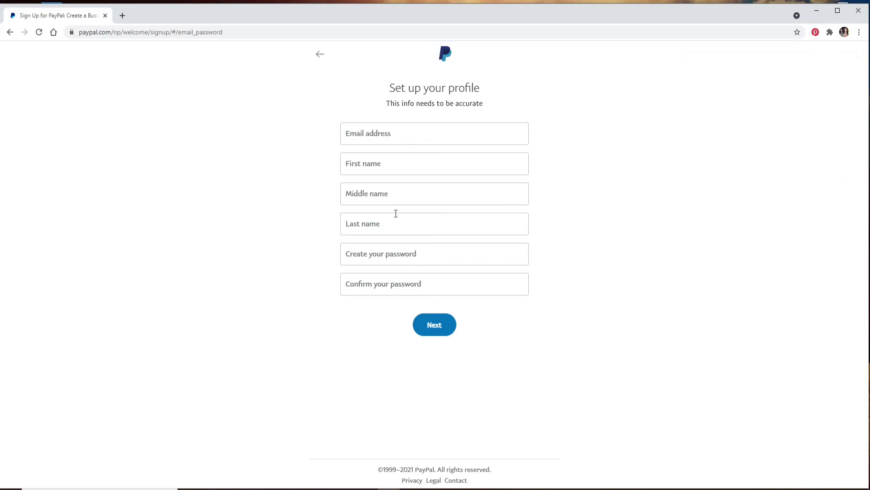
left_click(396, 132)
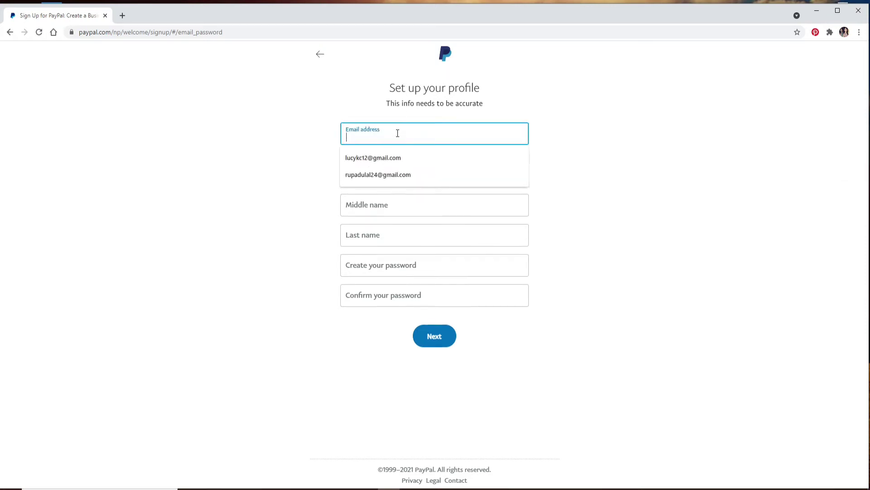
left_click(387, 132)
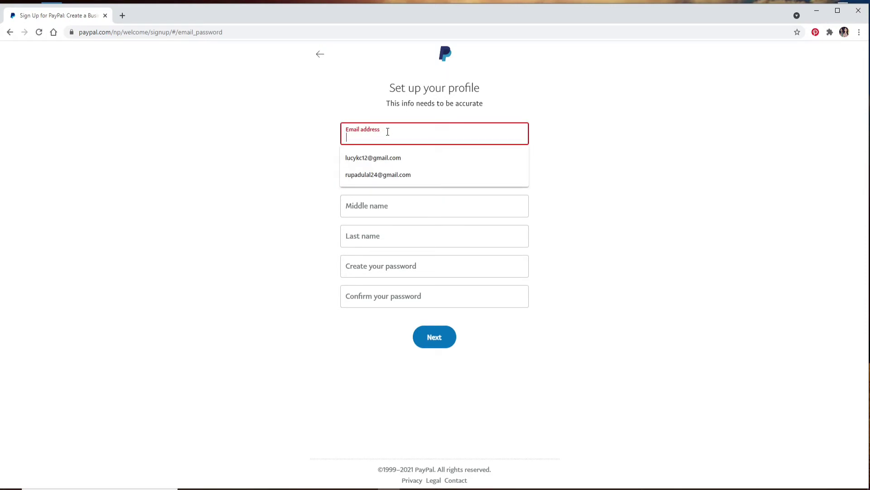
left_click(386, 157)
key("Tab")
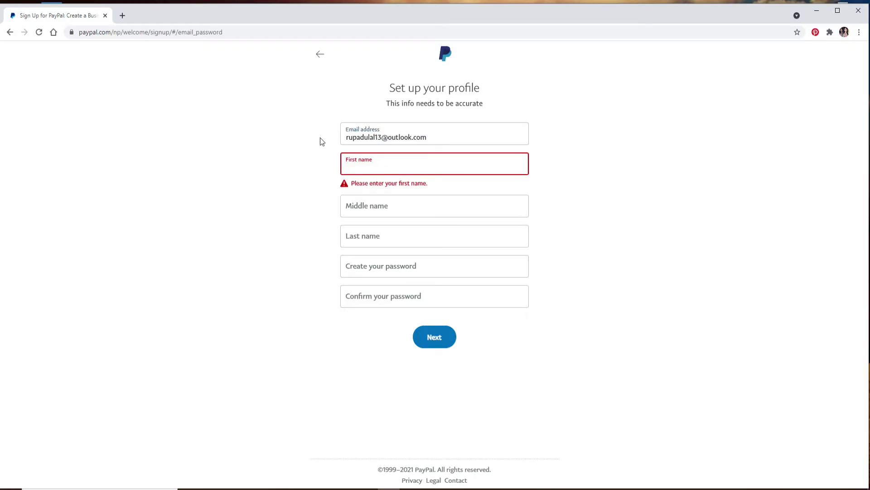
key("Tab")
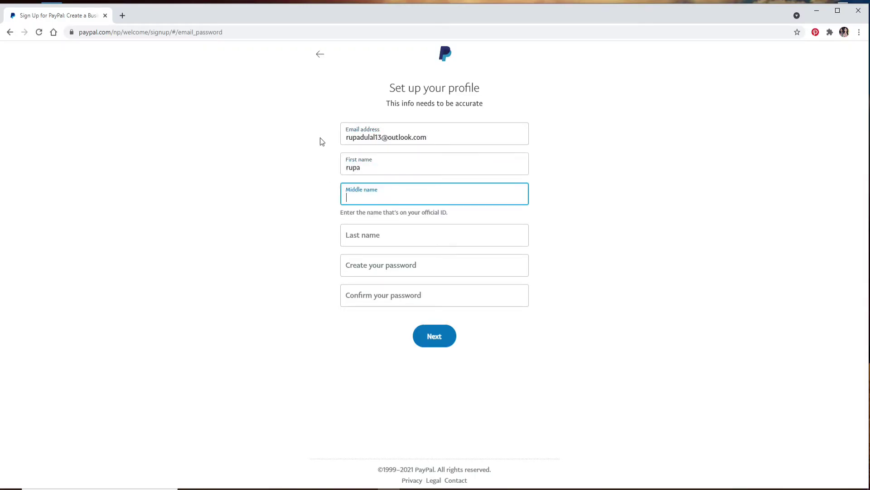
key("Tab")
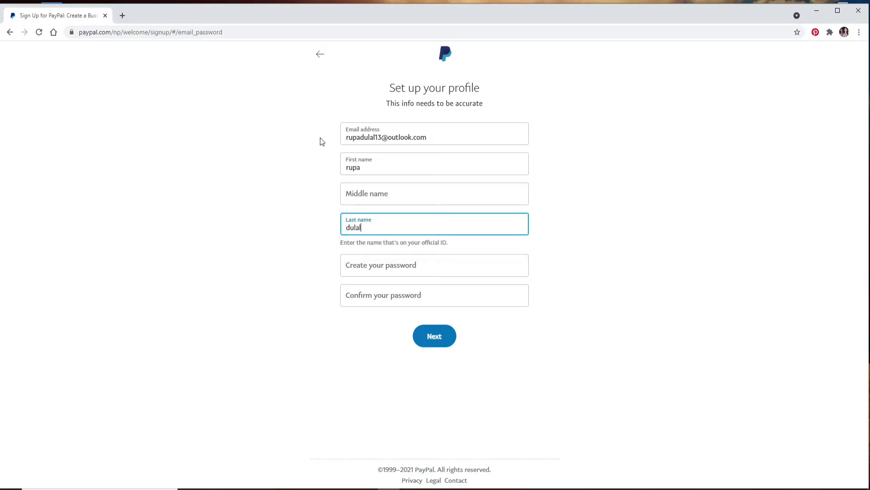
Step: Create and confirm the account password, then submit the profile details
key("Tab")
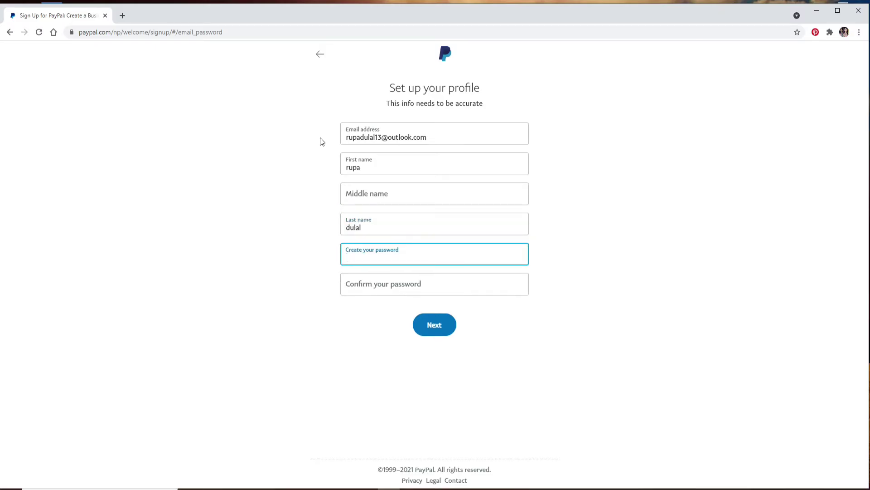
type("******")
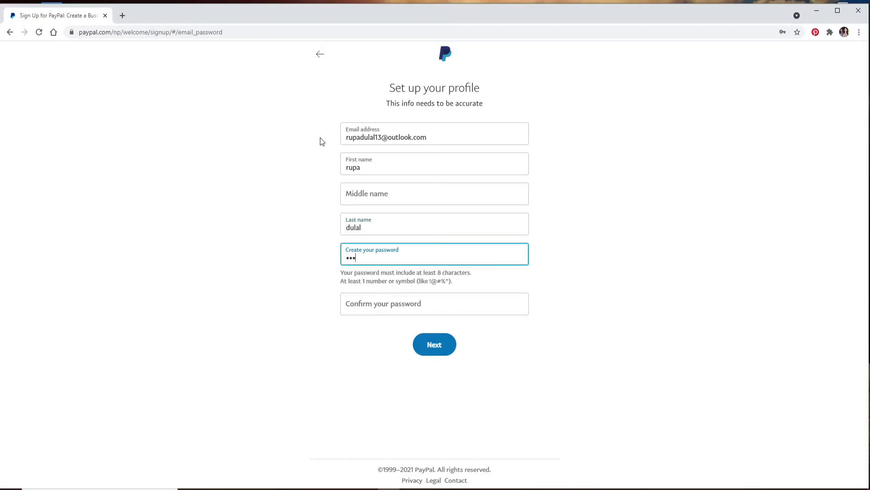
type("**********")
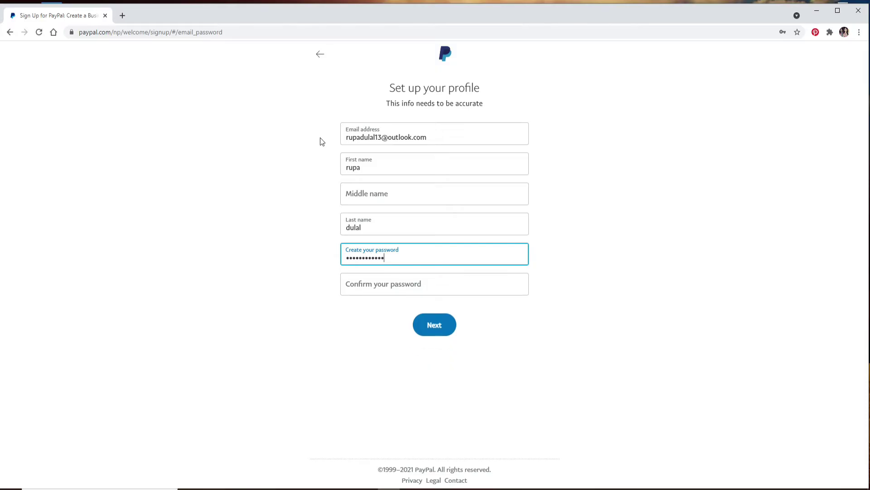
key("Tab")
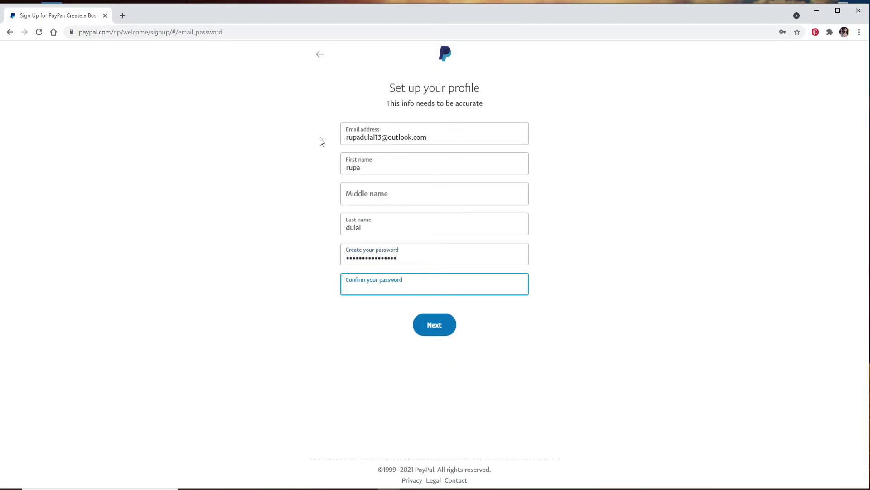
type("*********")
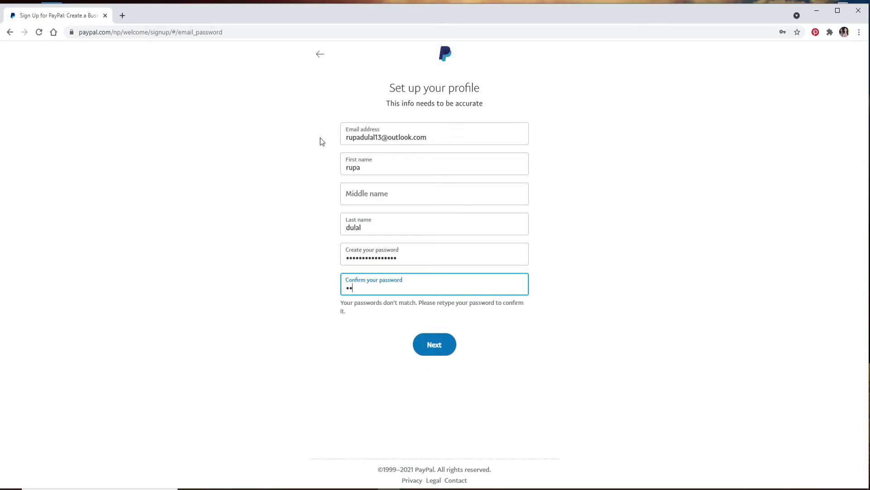
type("*******")
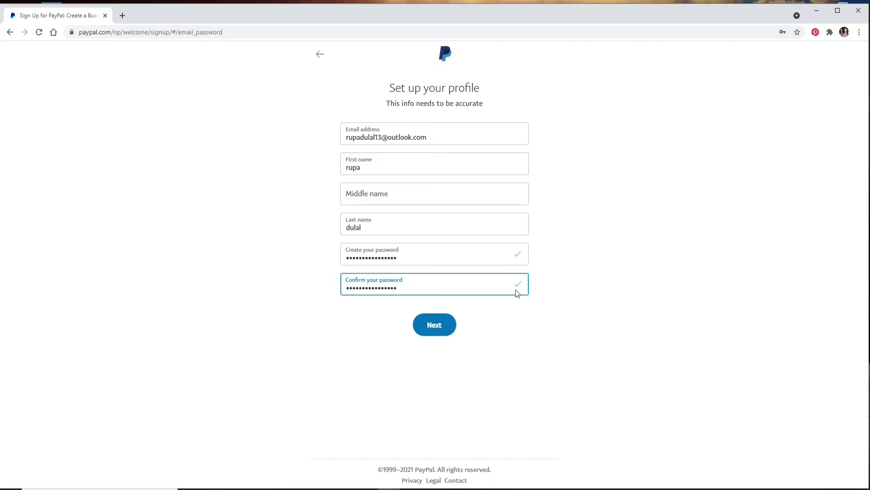
left_click(437, 327)
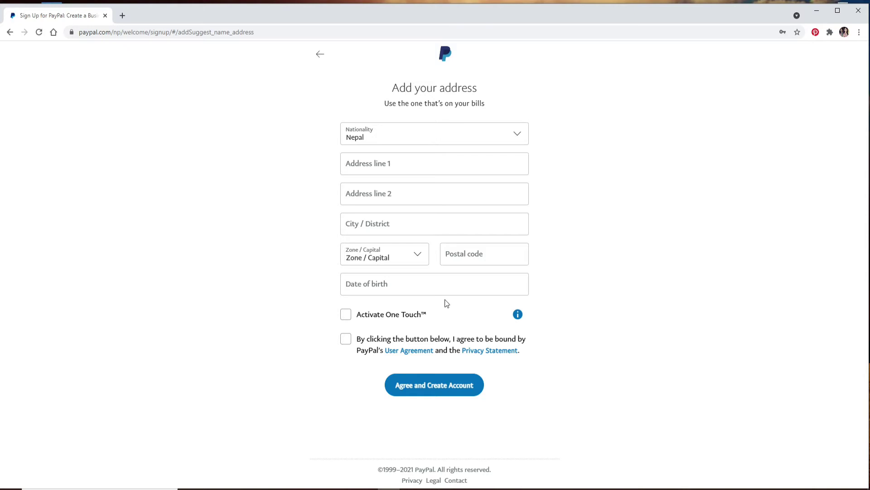
Step: Keep Nepal as the nationality and fill the home address from the autofill suggestion
left_click(519, 135)
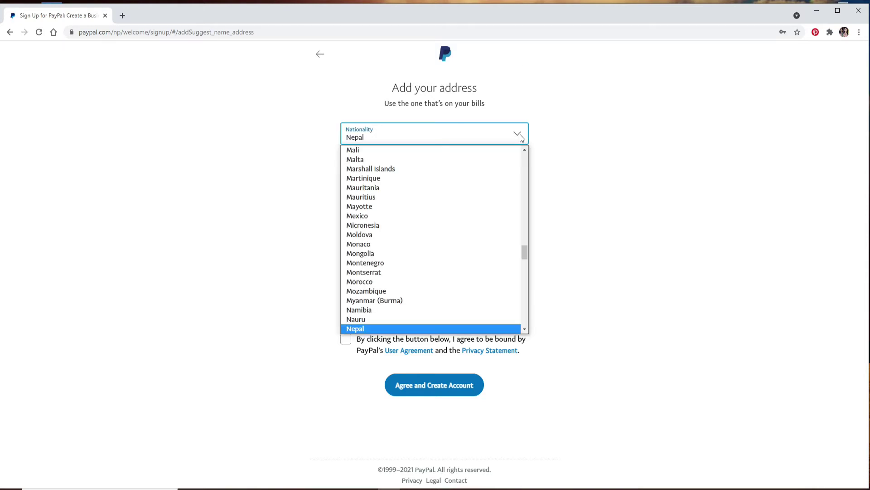
left_click(519, 135)
left_click(424, 164)
type("L")
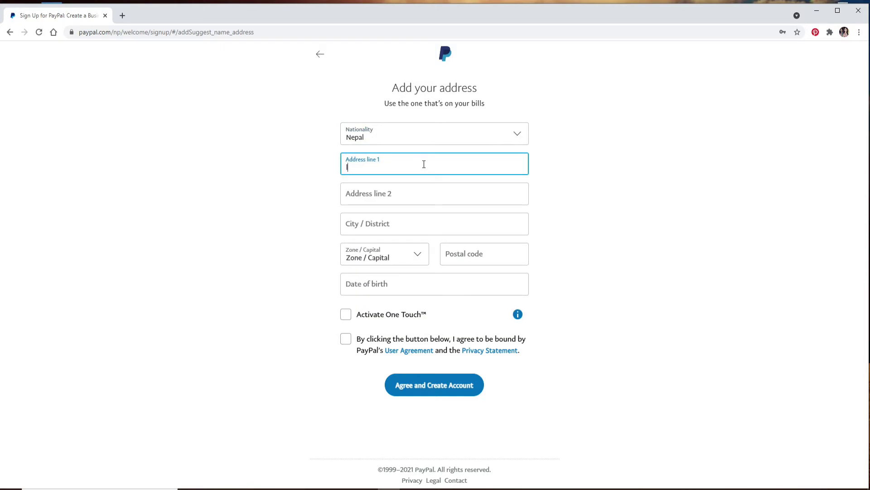
left_click(406, 192)
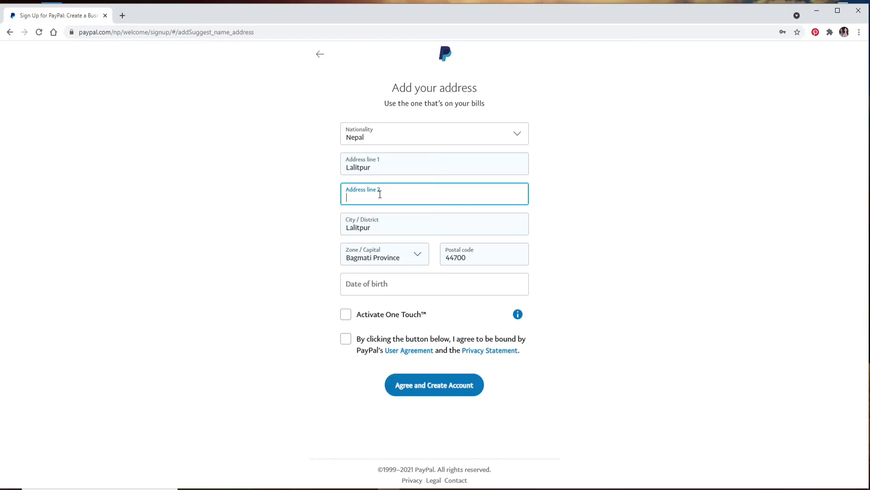
Step: Enter the date of birth, accept the user agreement and create the account
left_click(401, 285)
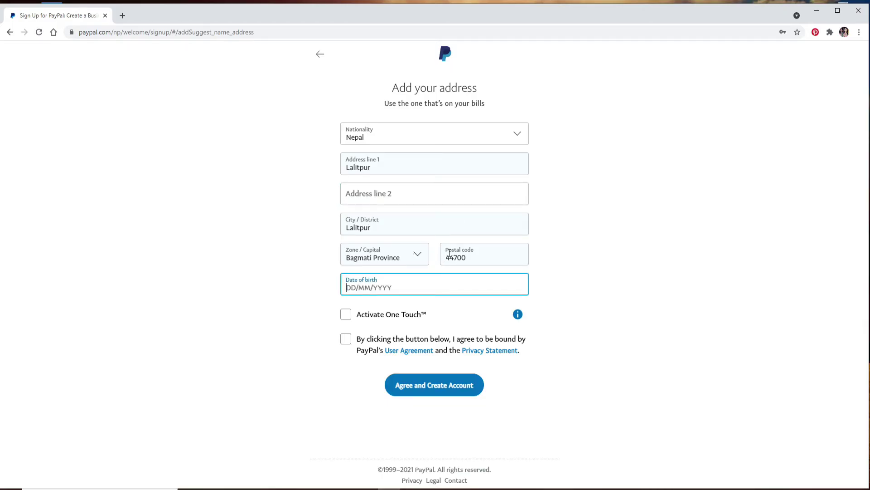
left_click(346, 340)
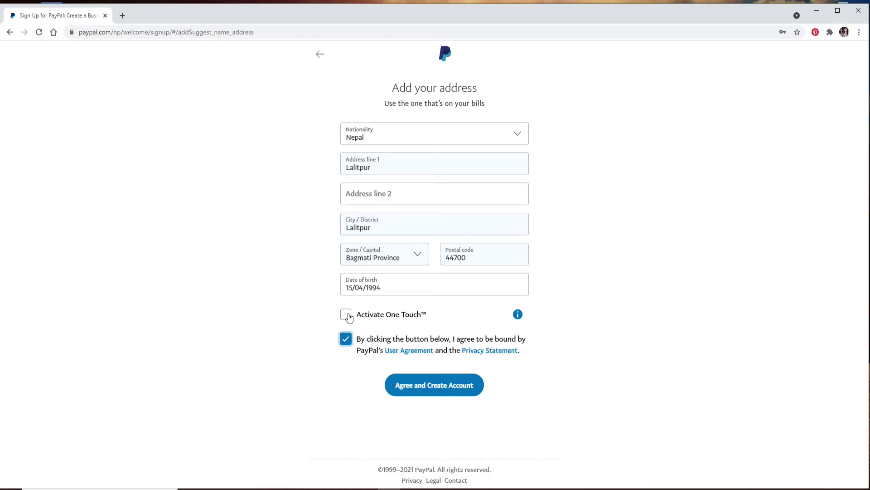
left_click(435, 386)
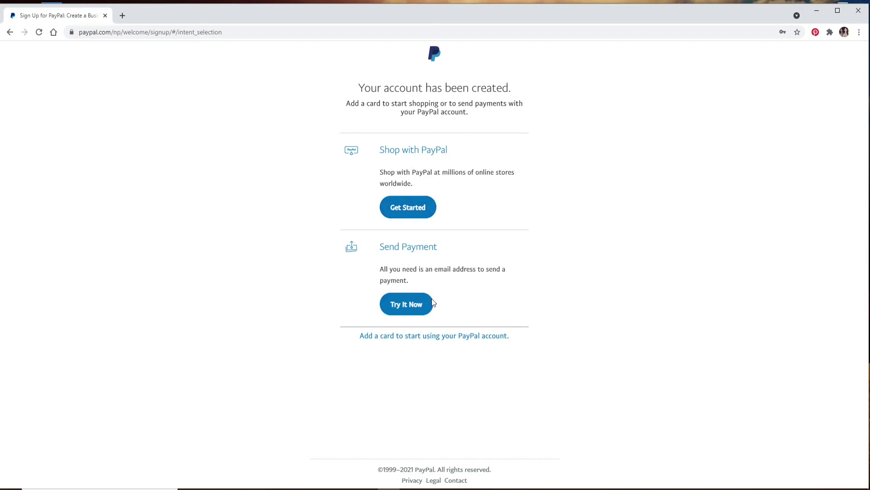
Step: Start linking a Discover card without completing it, ending on the Summary page
left_click(419, 306)
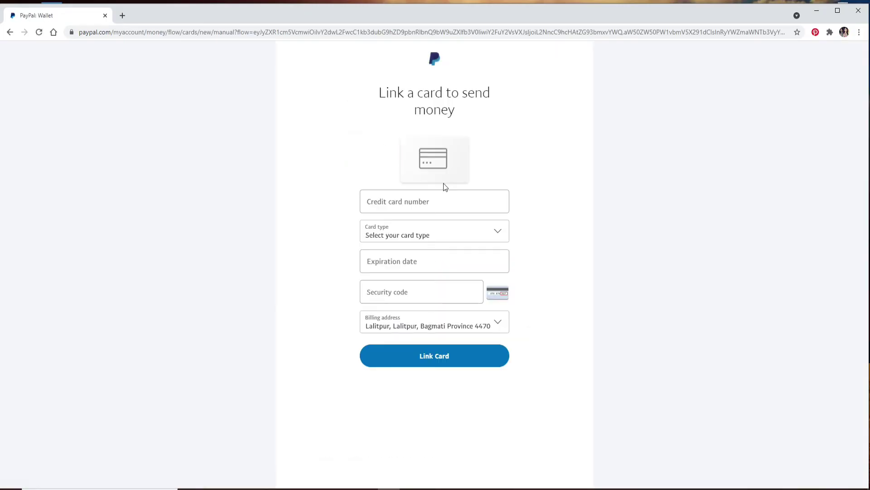
left_click(437, 201)
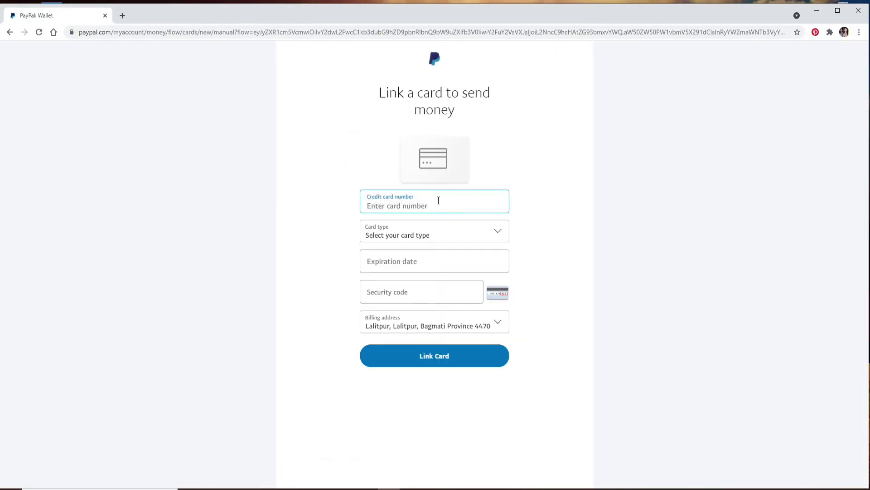
left_click(494, 230)
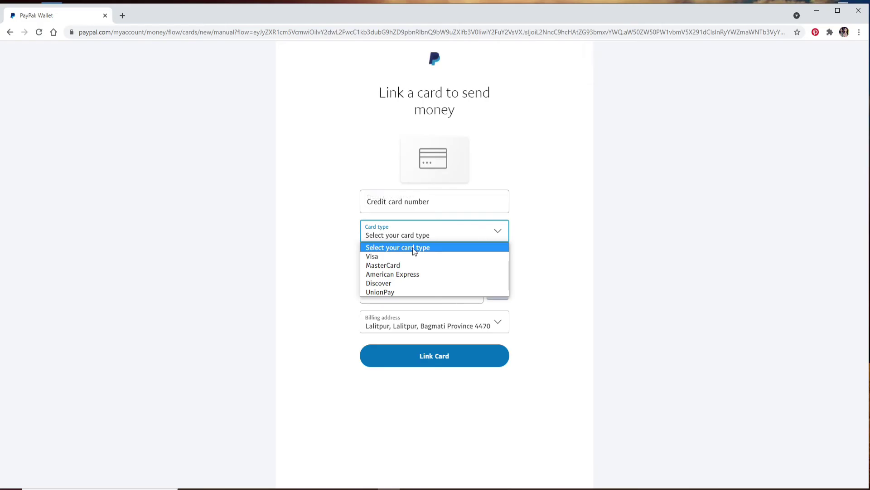
left_click(398, 282)
left_click(418, 265)
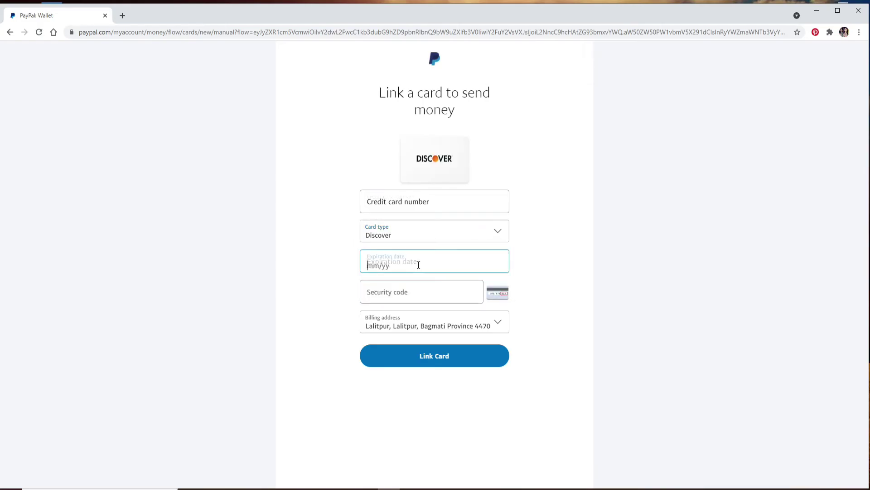
left_click(409, 293)
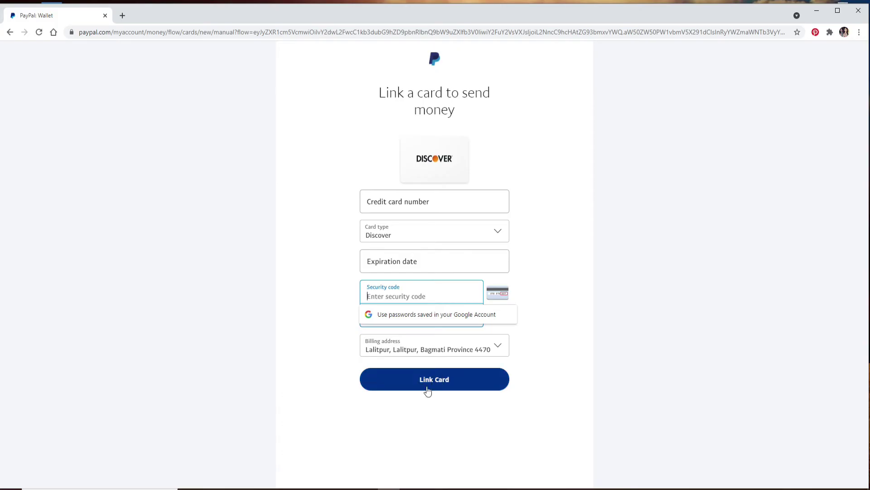
left_click(342, 285)
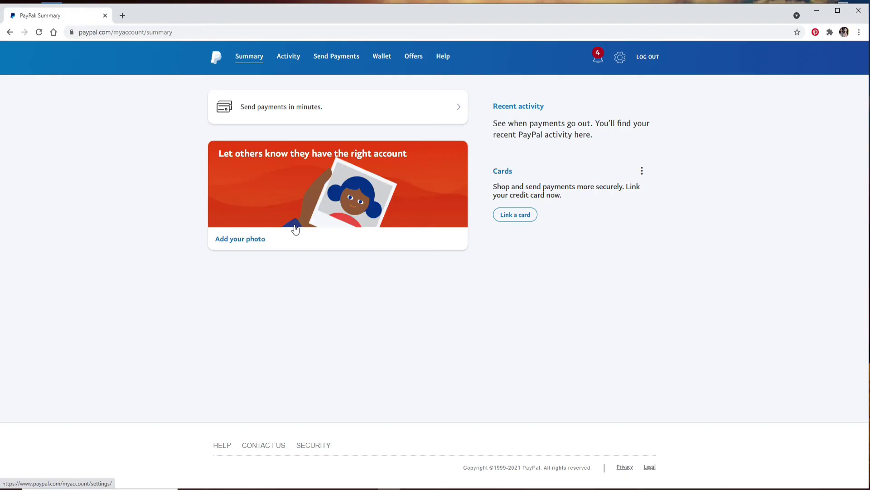
Step: Upload a picture and set it as the PayPal profile photo
left_click(239, 239)
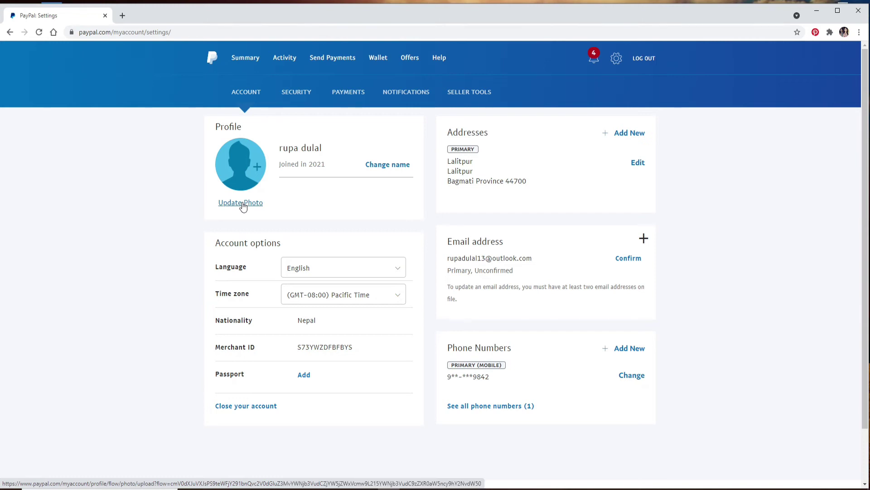
left_click(243, 205)
left_click(434, 253)
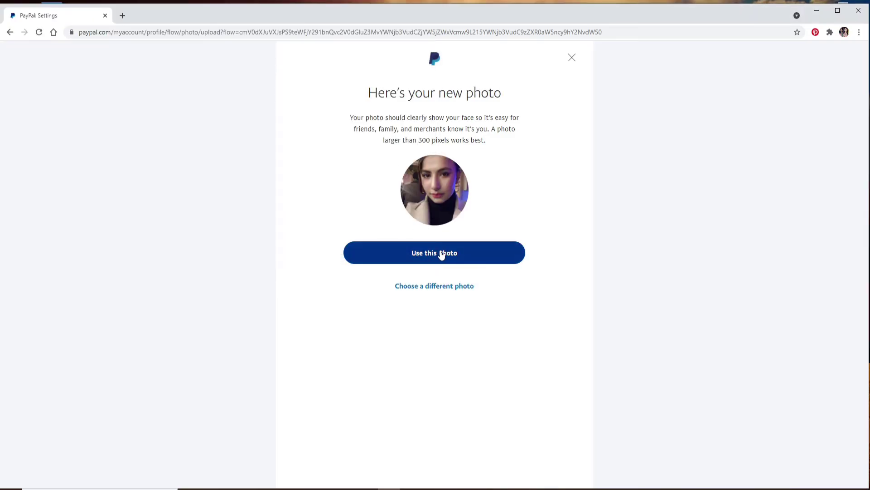
left_click(439, 253)
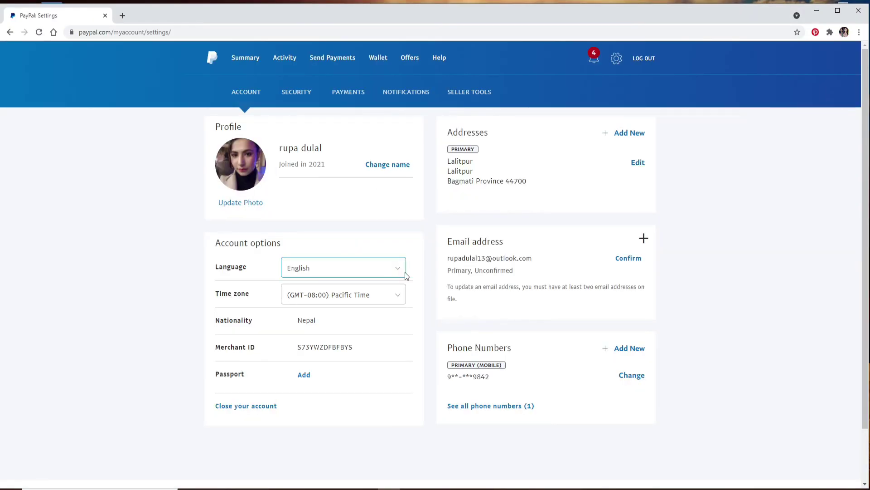
Step: Send the confirmation message for the account's e-mail address and open a new tab
left_click(629, 259)
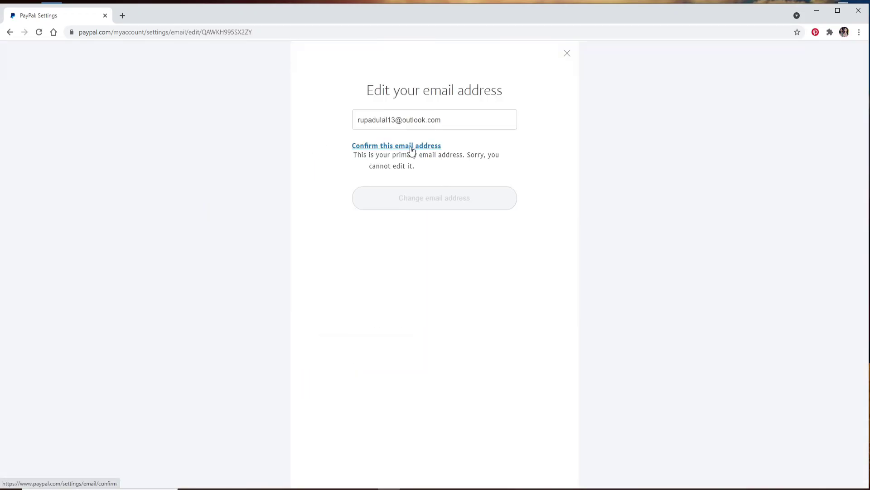
left_click(412, 146)
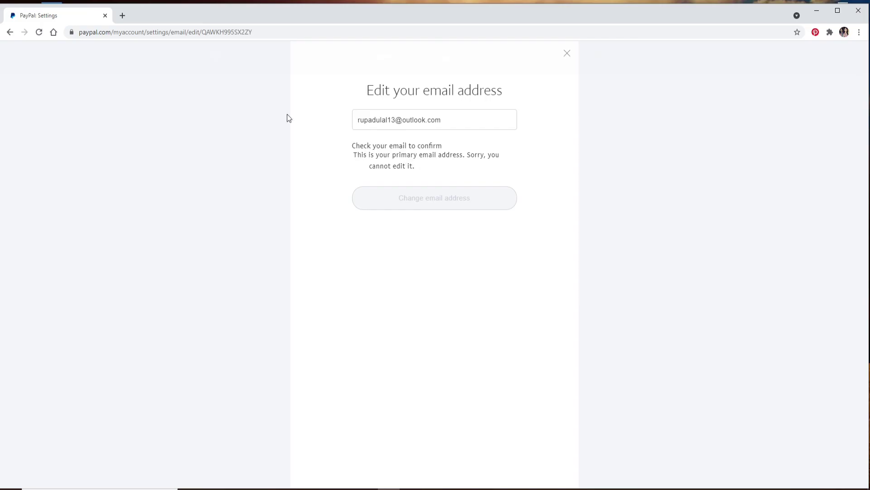
left_click(122, 16)
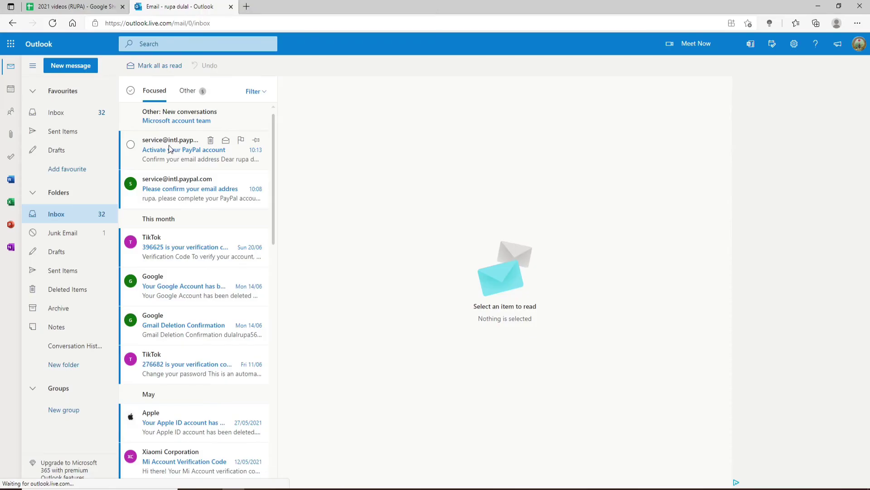
Step: Confirm the e-mail via Outlook's PayPal activation link using the pasted password, then minimise the browser
left_click(230, 149)
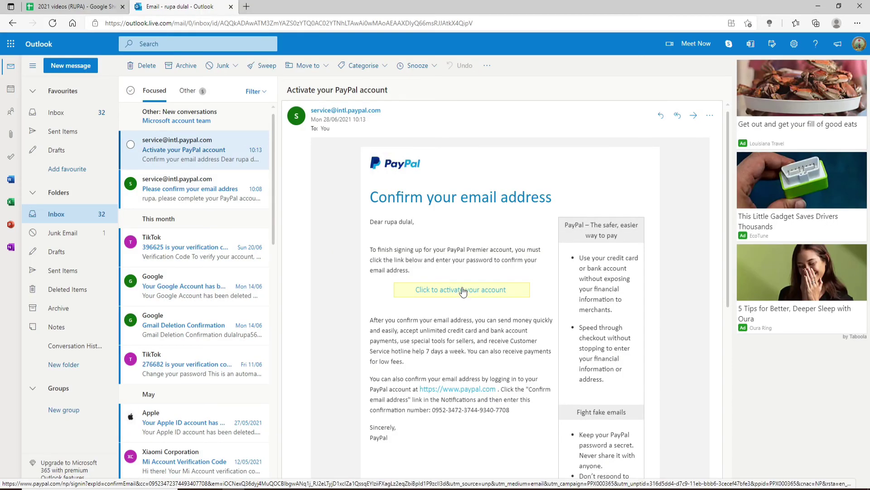
left_click(463, 290)
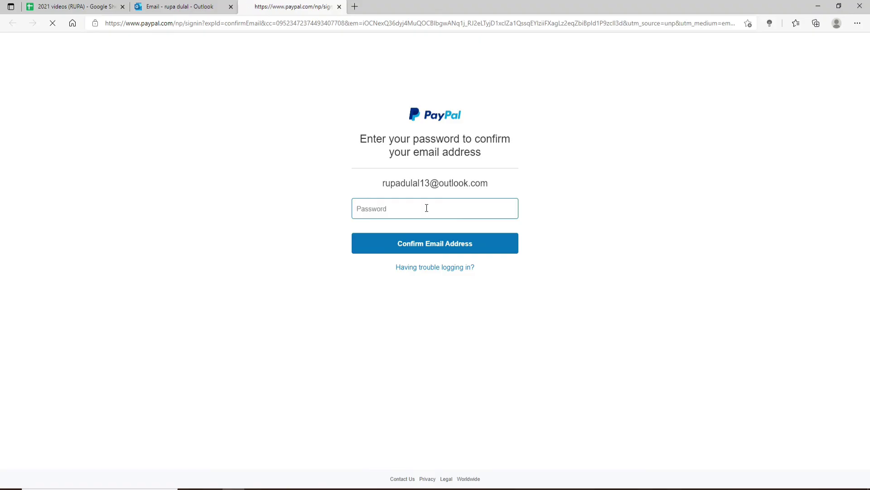
left_click(426, 208)
key("ctrl+v")
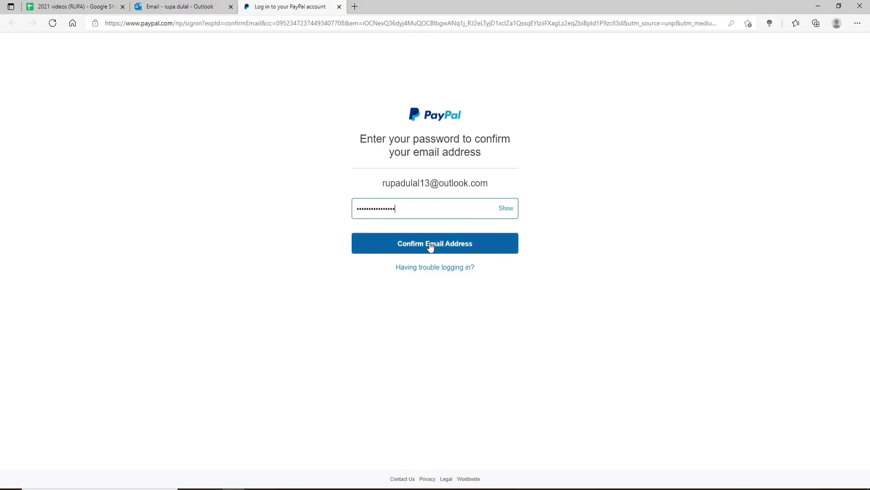
left_click(430, 246)
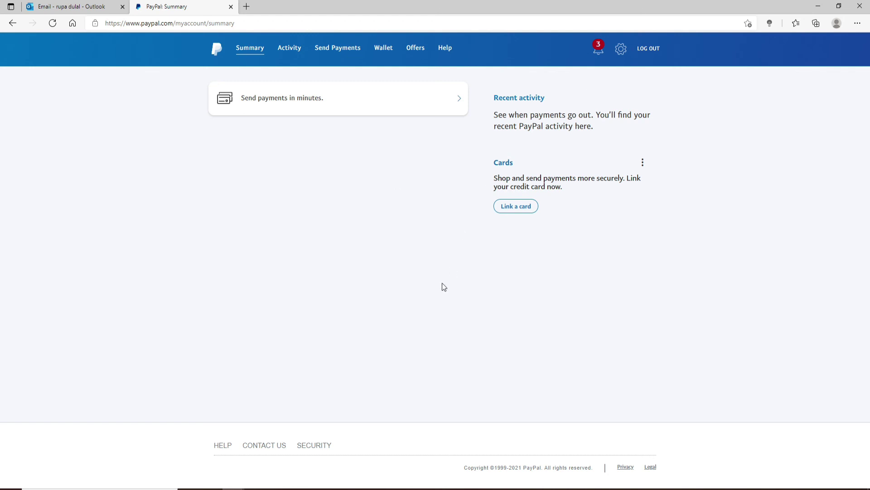
left_click(819, 6)
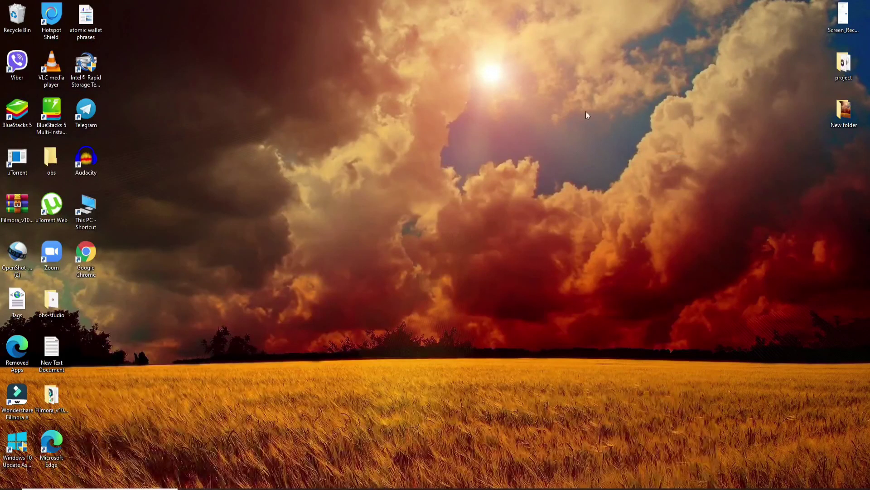